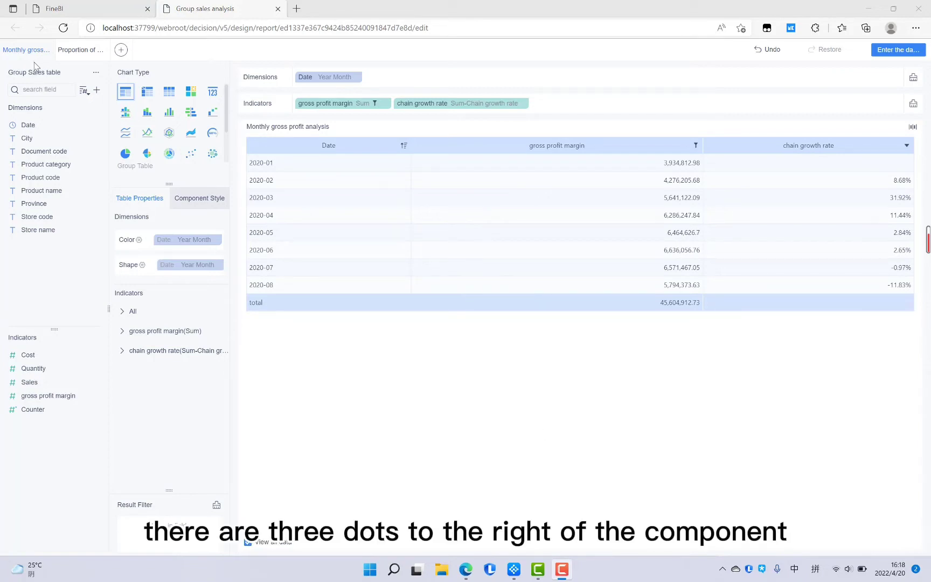
- Copy the Monthly gross profit component and make the copy a Custom Chart
mouse_move(63, 54)
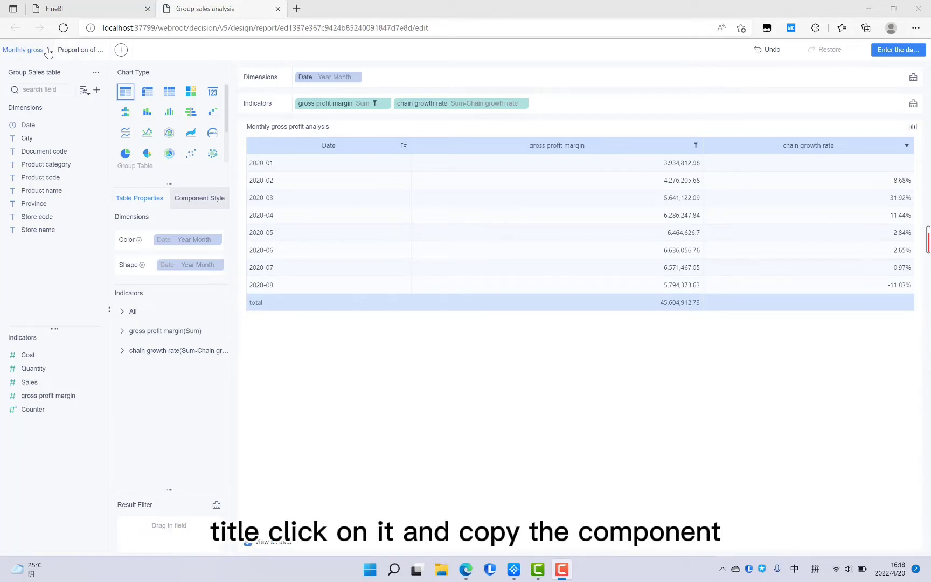
click(48, 50)
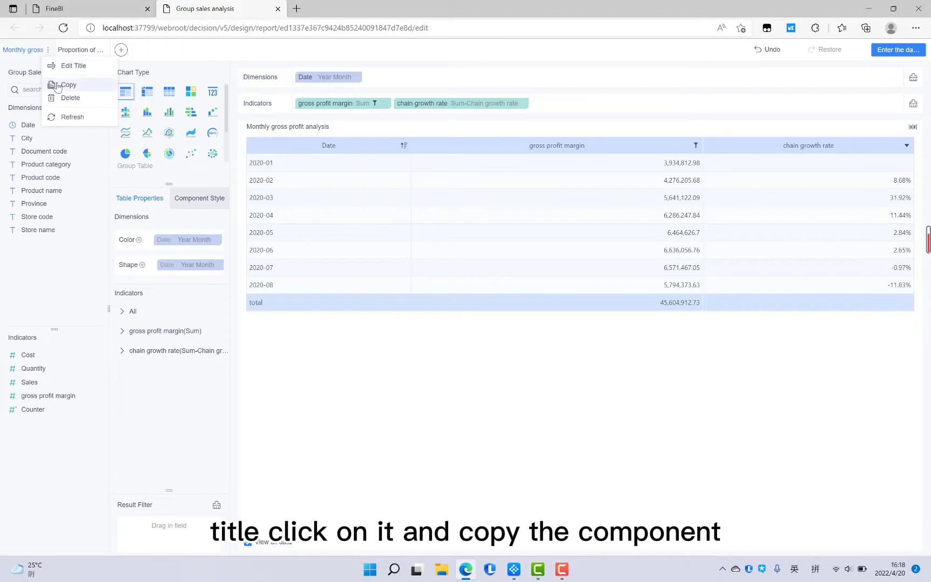
click(58, 85)
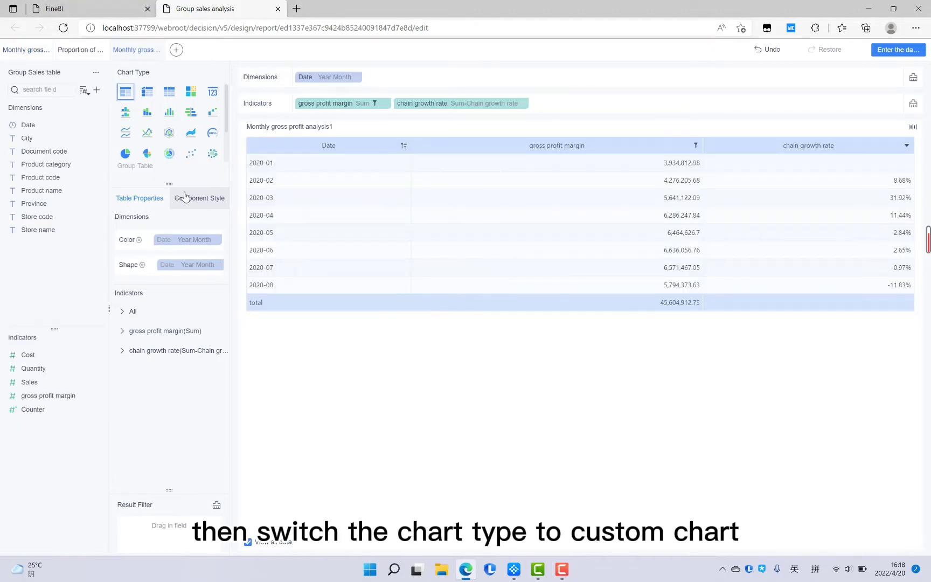
click(192, 93)
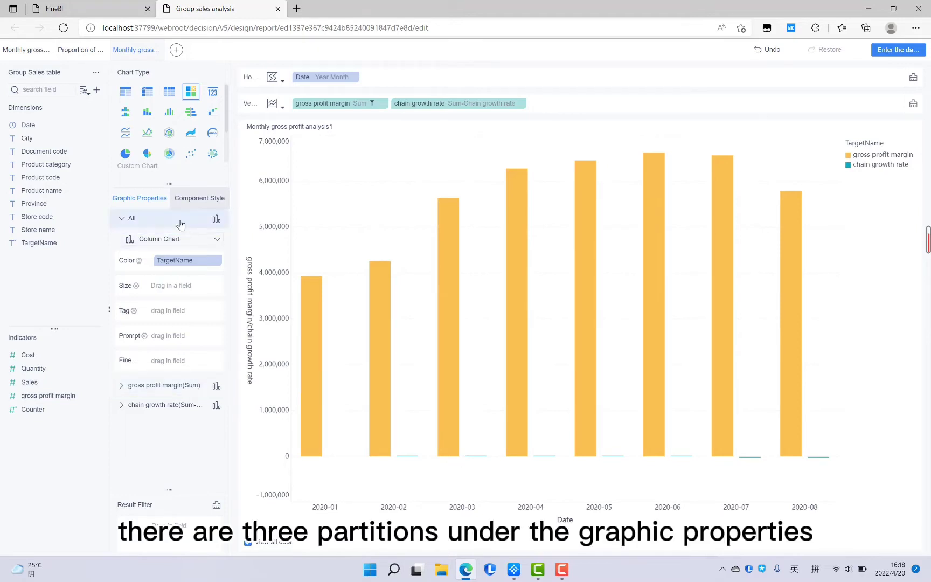
- Change gross profit margin(Sum) from Column Chart to a line
click(164, 385)
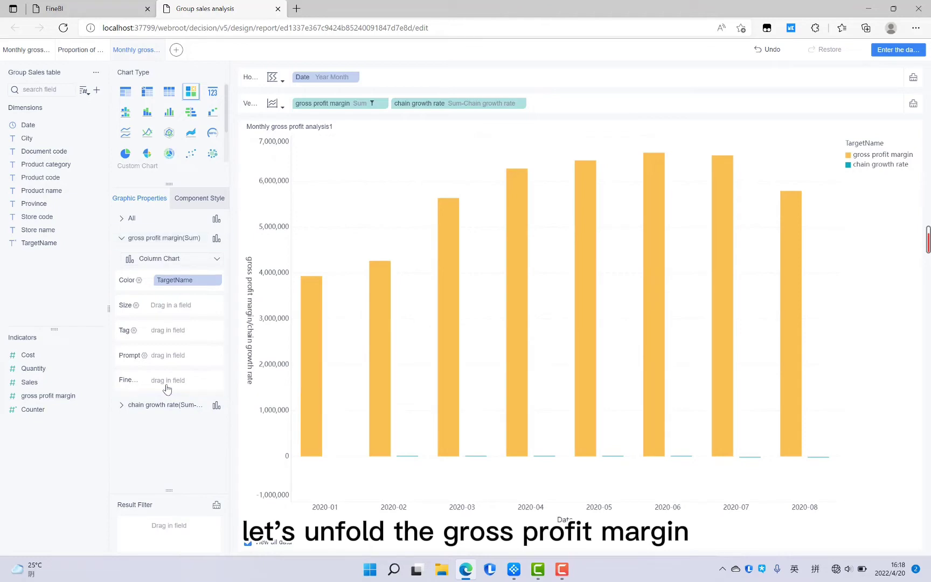
click(161, 260)
click(156, 319)
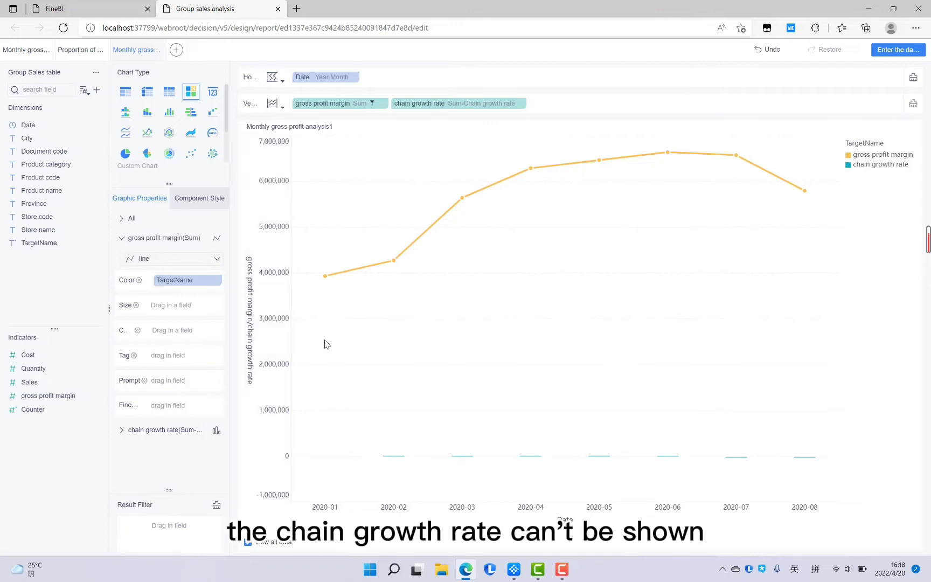
mouse_move(396, 460)
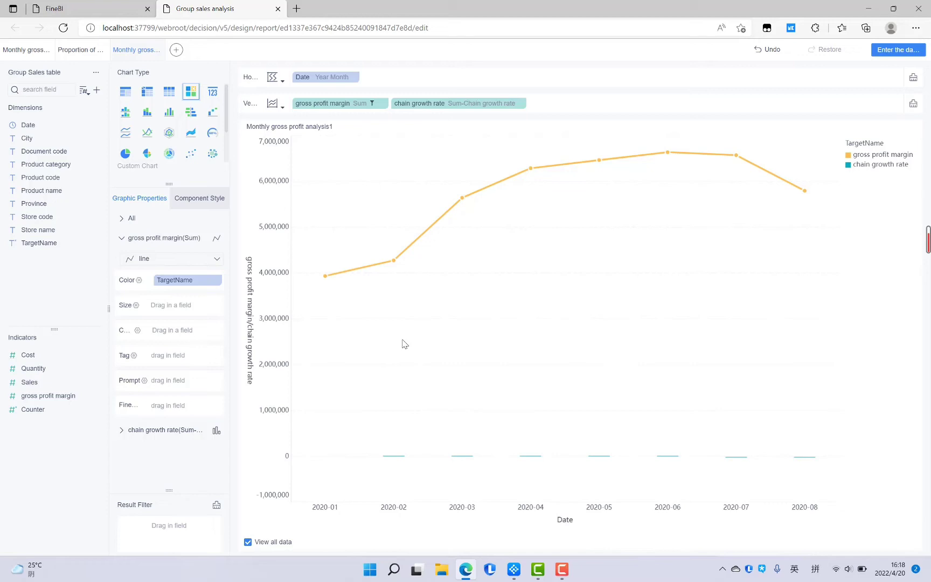
- Move chain growth rate onto the Right-value Axis via Set Value Axis
click(283, 107)
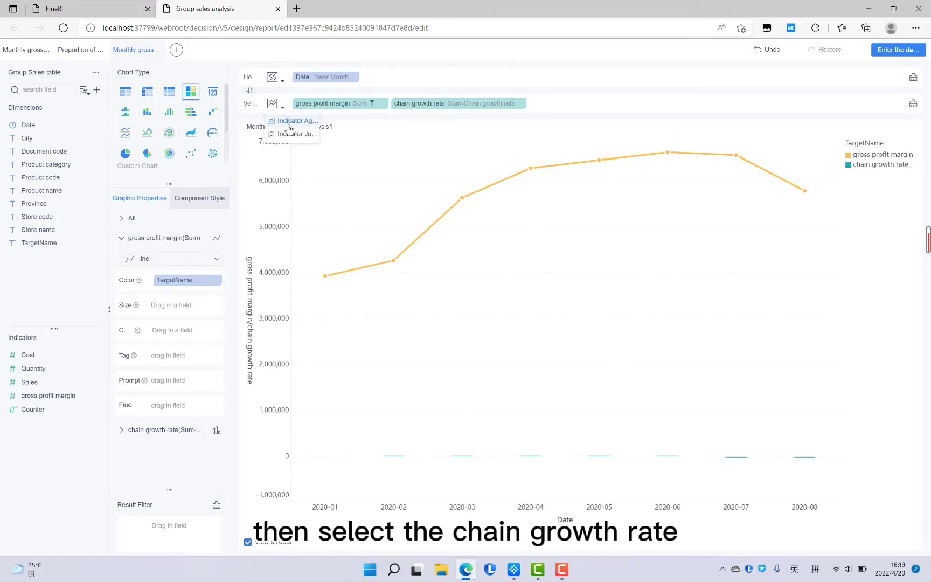
click(521, 104)
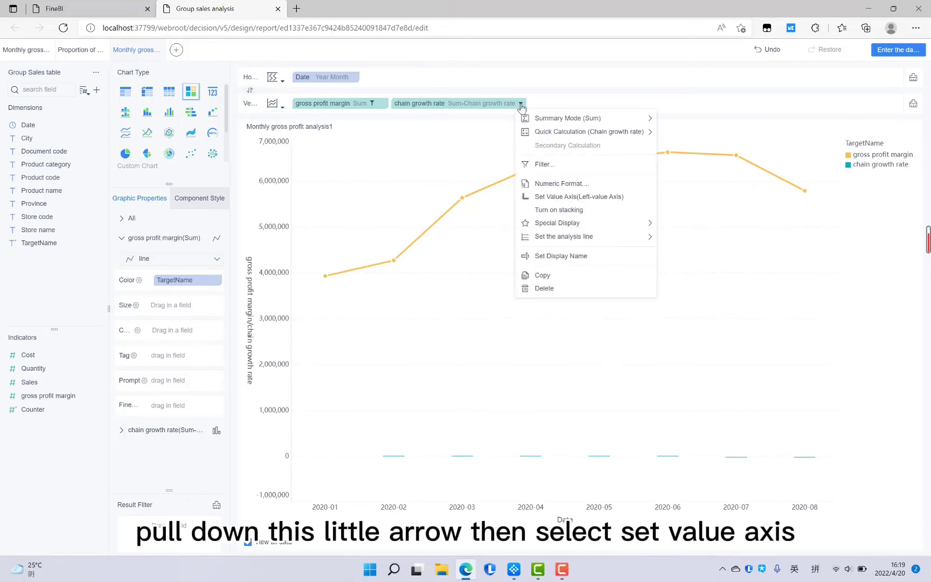
click(547, 197)
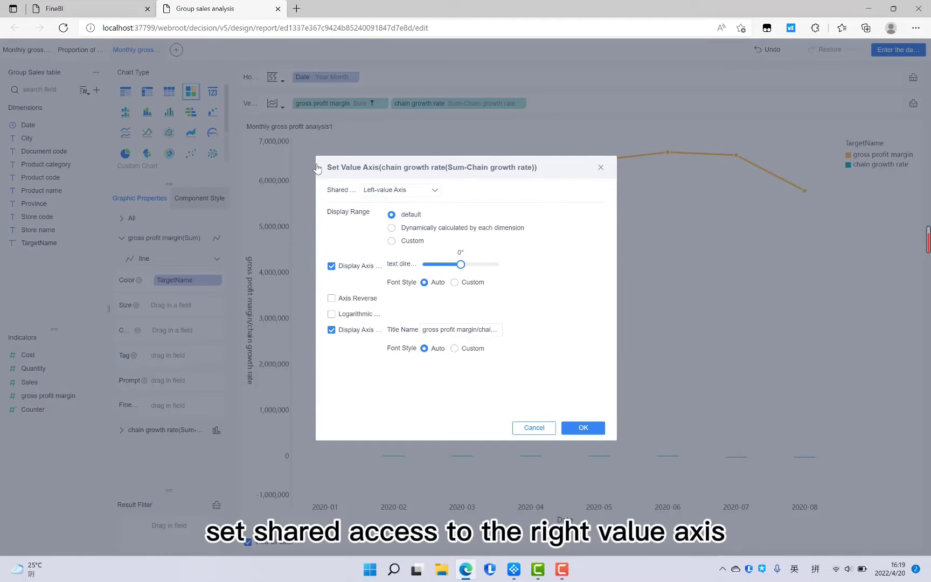
click(391, 190)
click(377, 219)
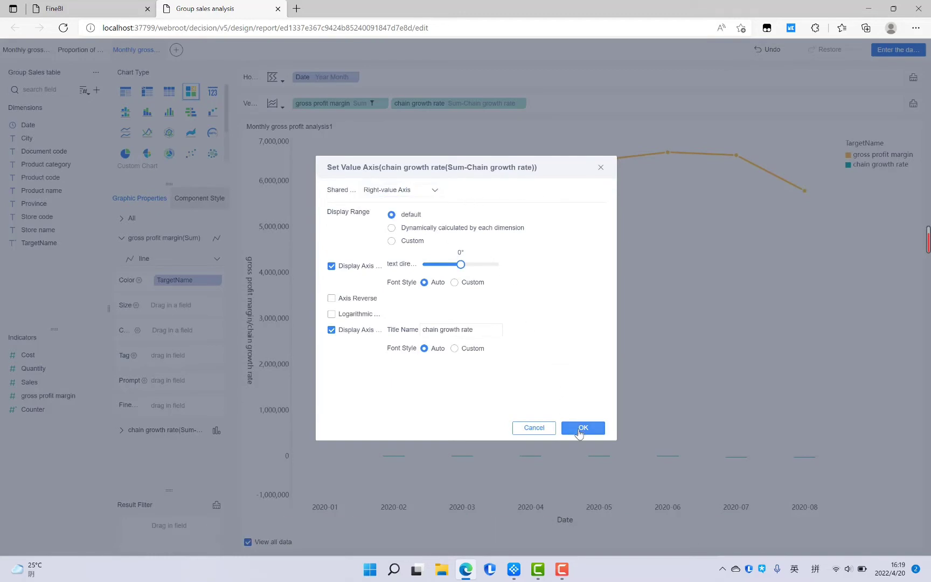
click(581, 429)
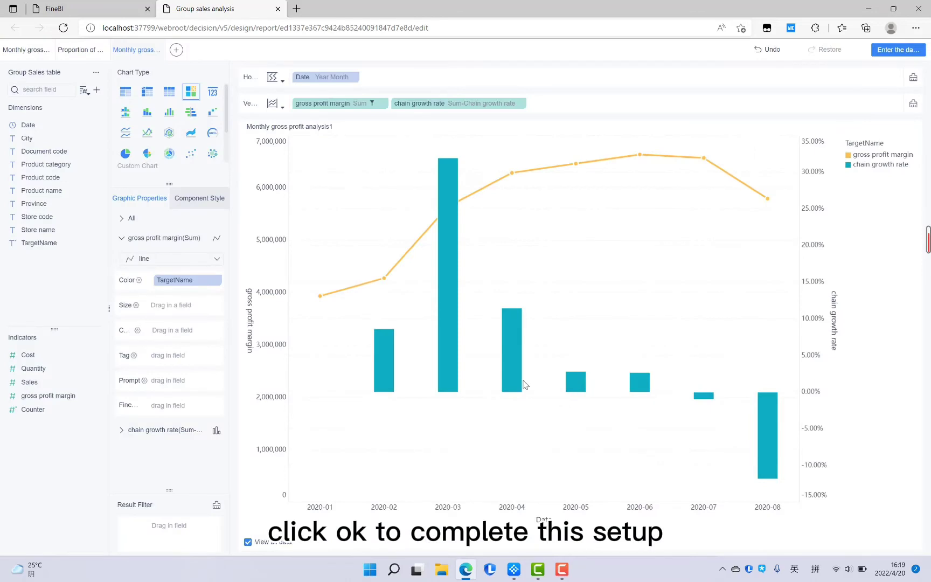
mouse_move(509, 377)
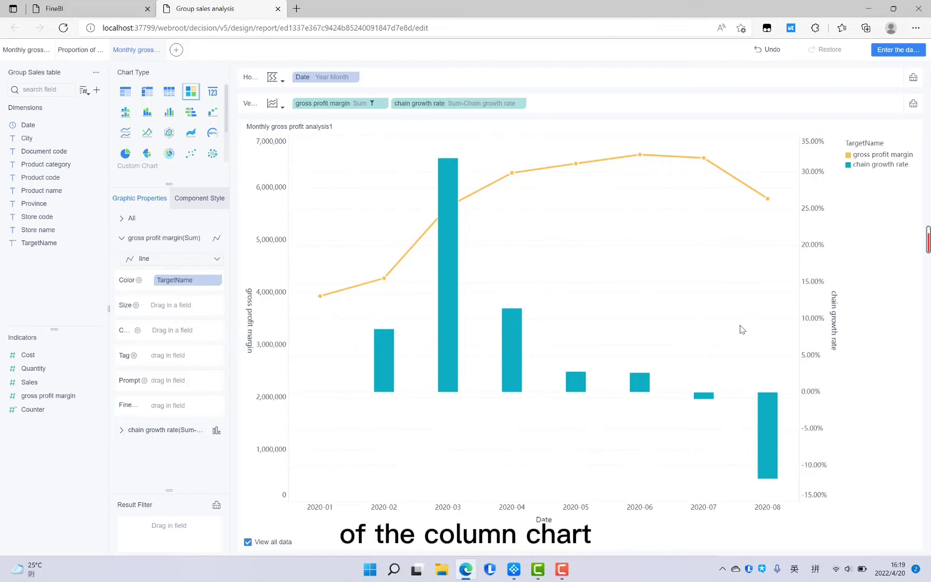
mouse_move(771, 424)
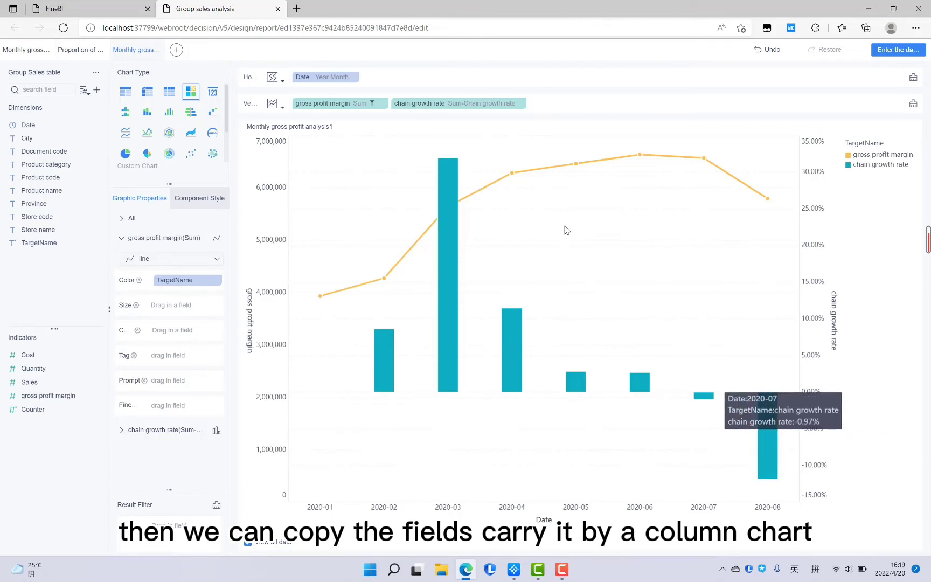
- Duplicate the chain growth rate field and drag the copy onto the growth-rate columns' Color slot
click(520, 104)
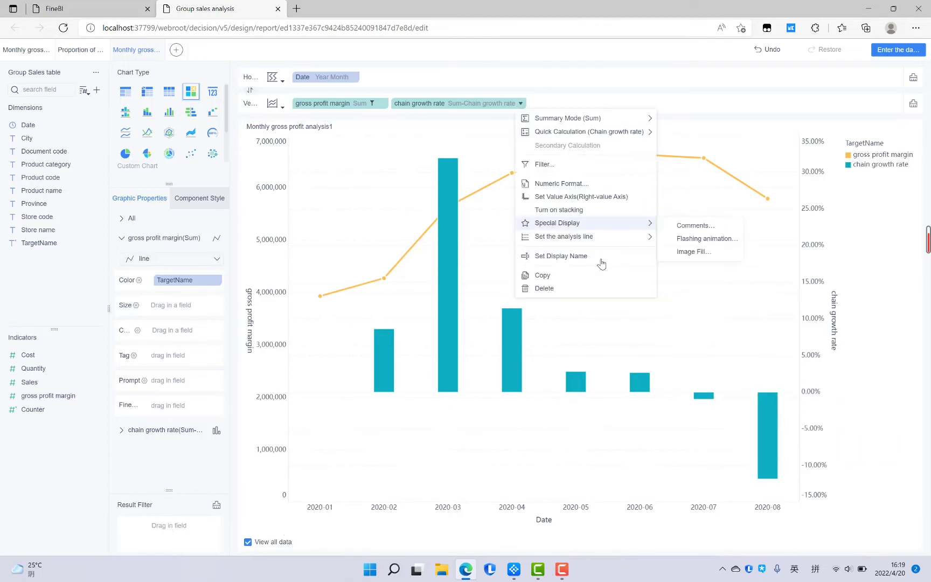
click(576, 278)
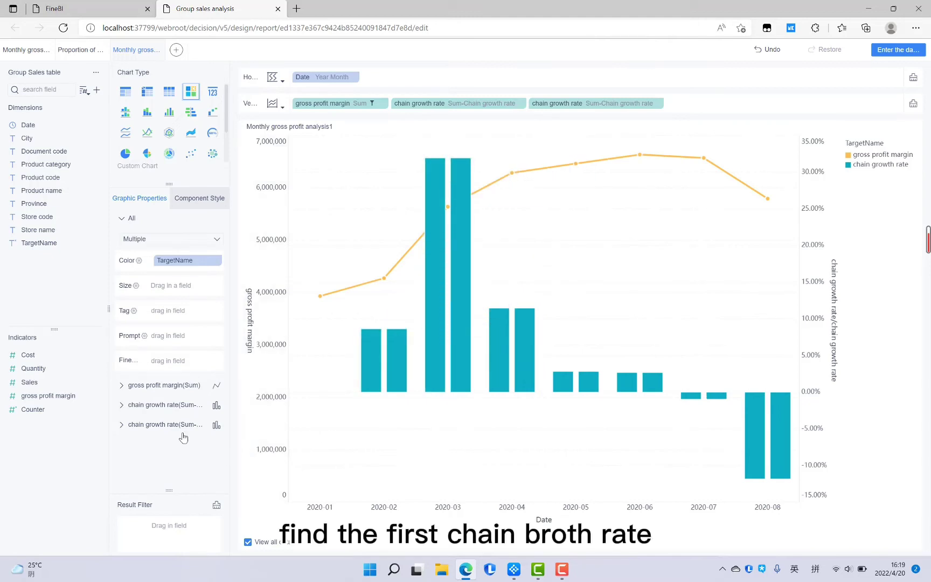
click(162, 405)
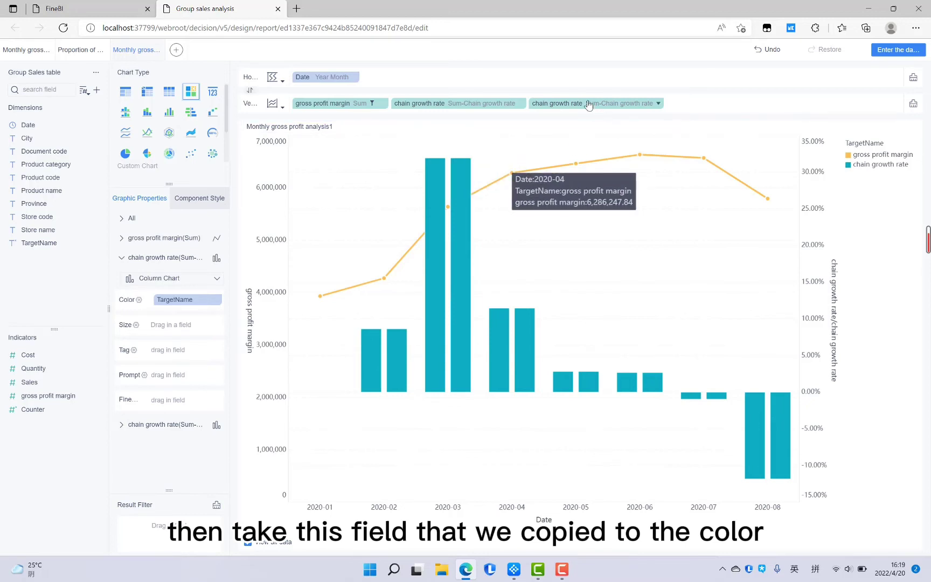
drag(589, 102, 181, 299)
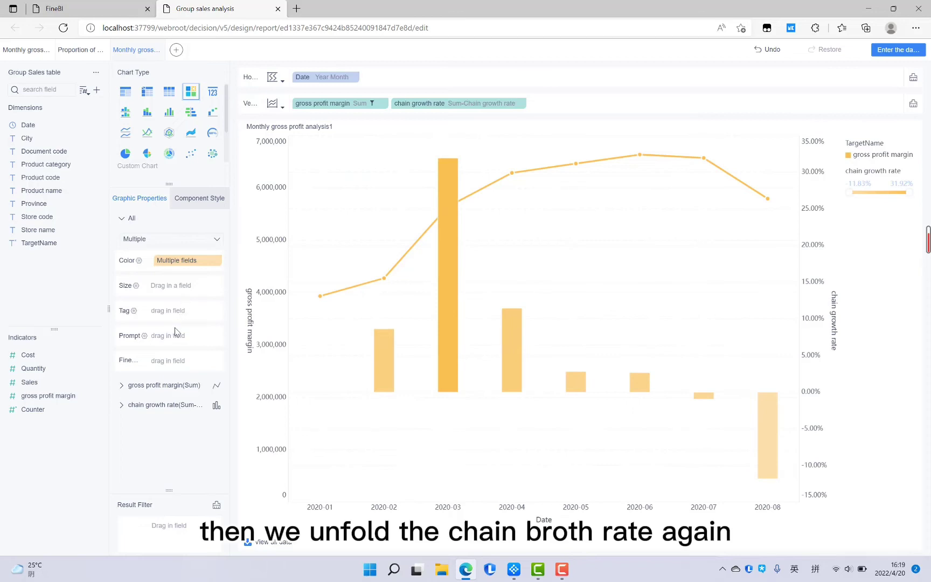
- Colour growth-rate columns with a custom two-interval Area Gradient: below 0 red, 0 to 0.34 orange
click(144, 407)
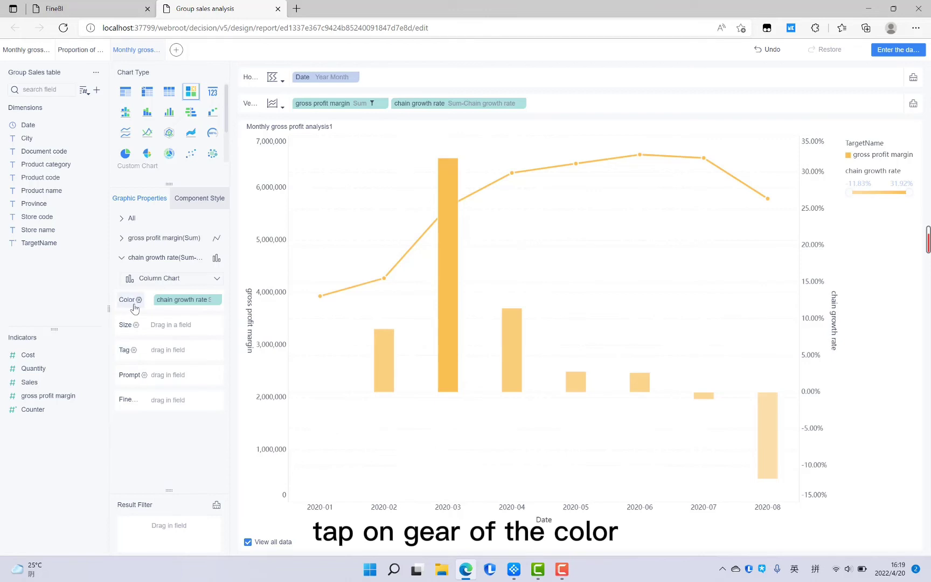
click(183, 301)
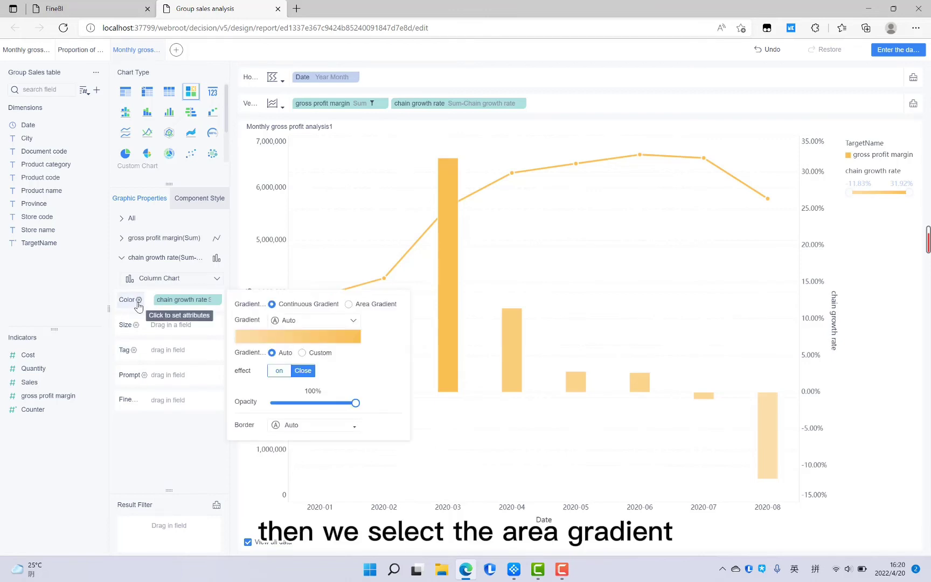
click(349, 305)
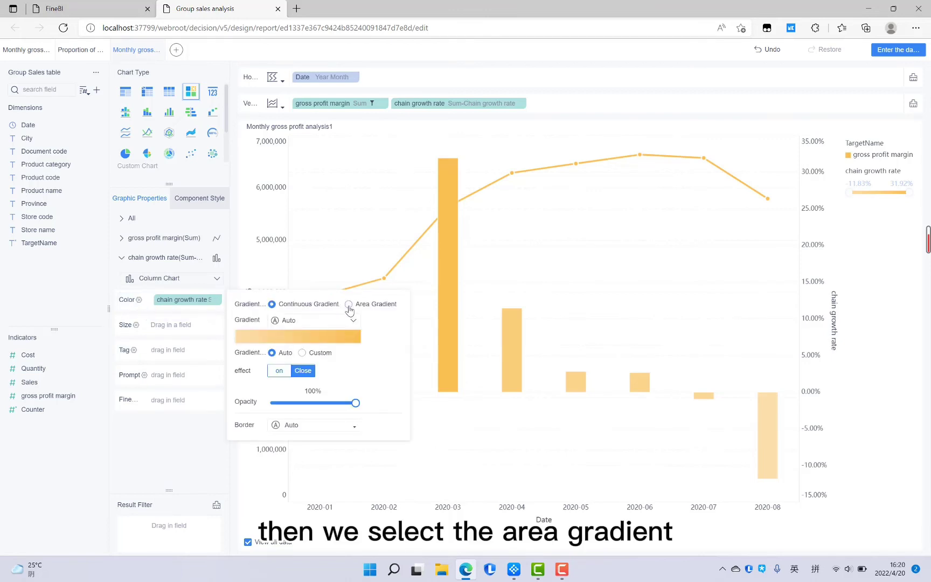
click(302, 353)
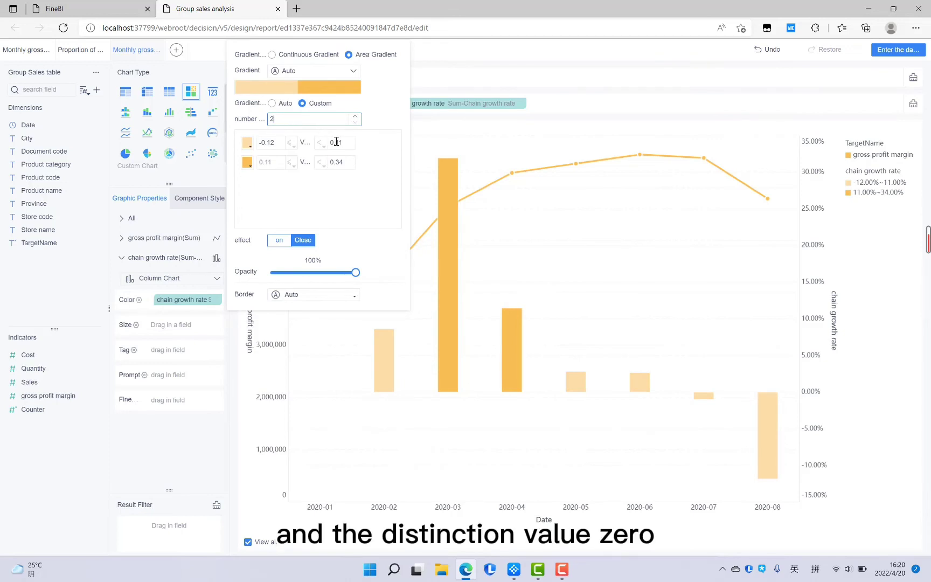
drag(348, 142, 327, 145)
text(0)
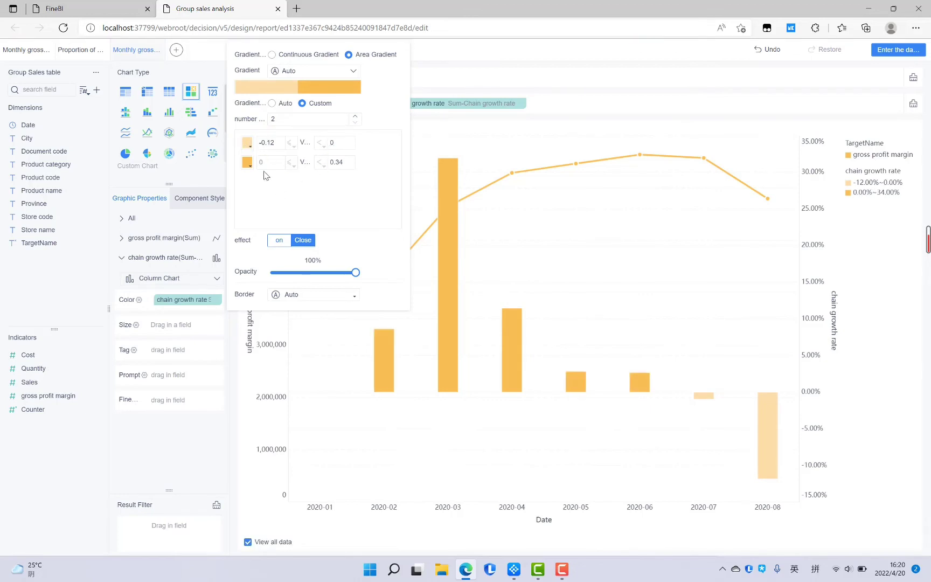
click(247, 143)
click(255, 200)
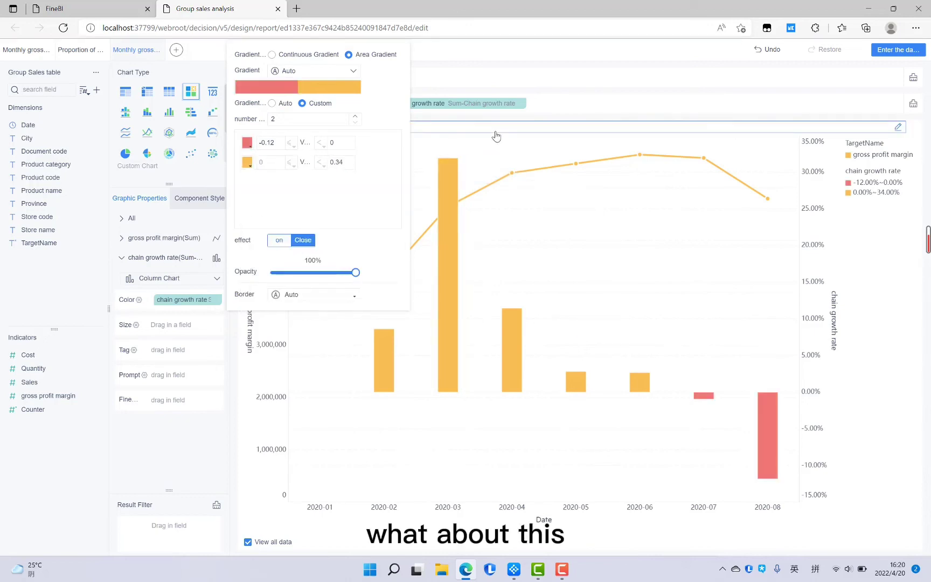
click(571, 115)
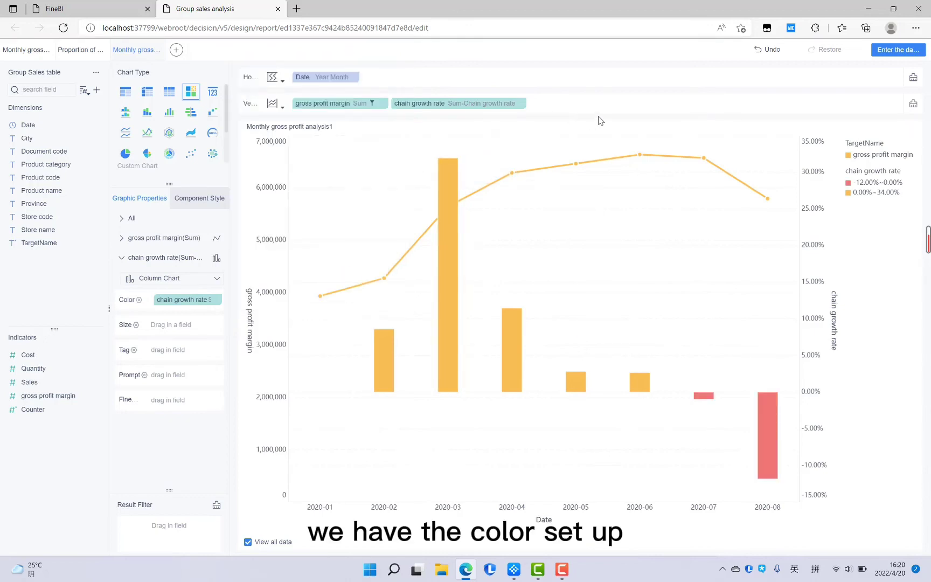
- Switch from the component editor to the dashboard view
click(895, 50)
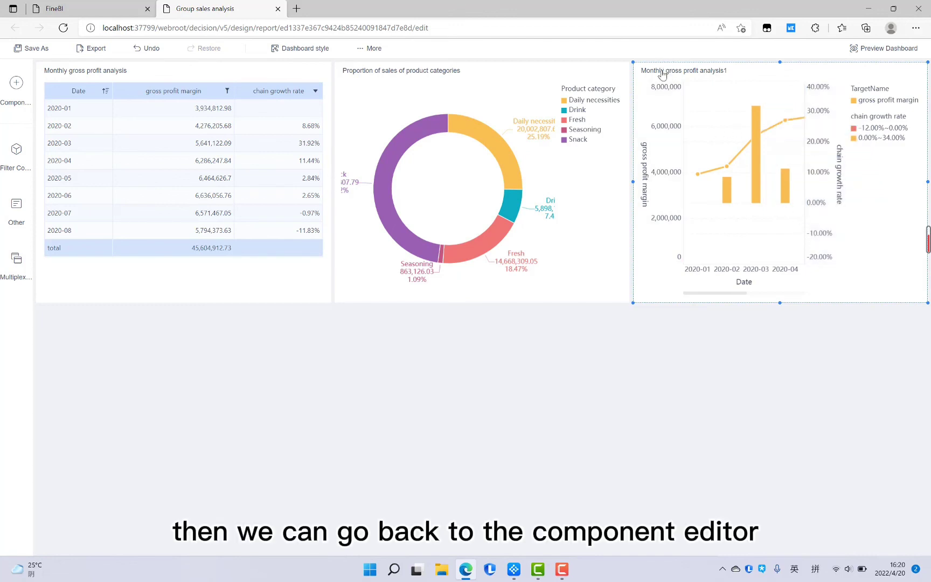
- Set legend location to down and Adaptive Display to Overall adaptation, then return to the dashboard
click(625, 69)
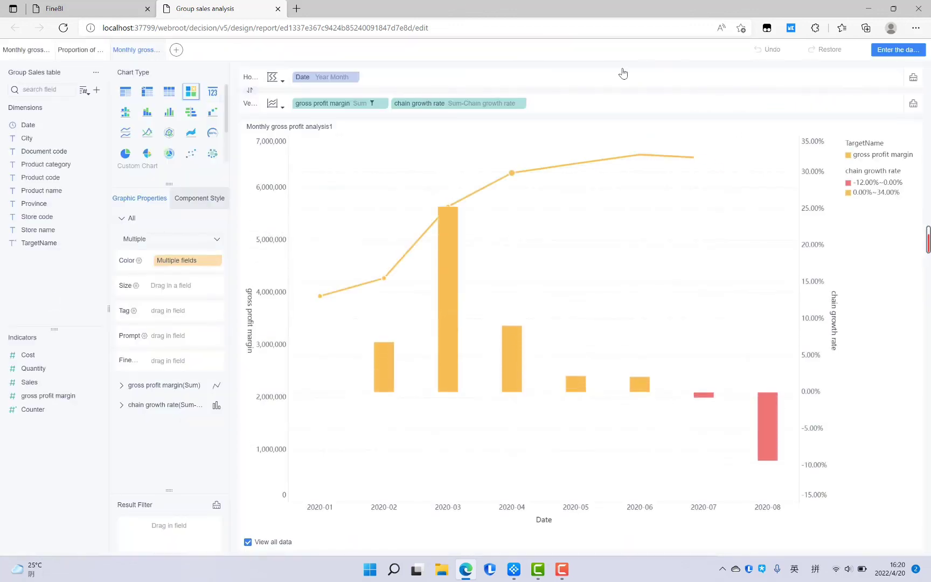
click(192, 200)
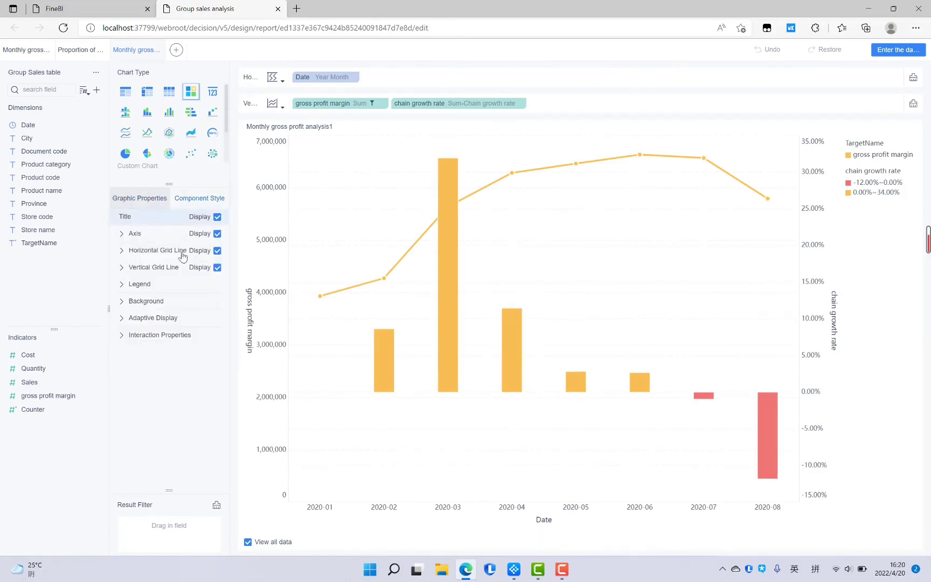
click(140, 284)
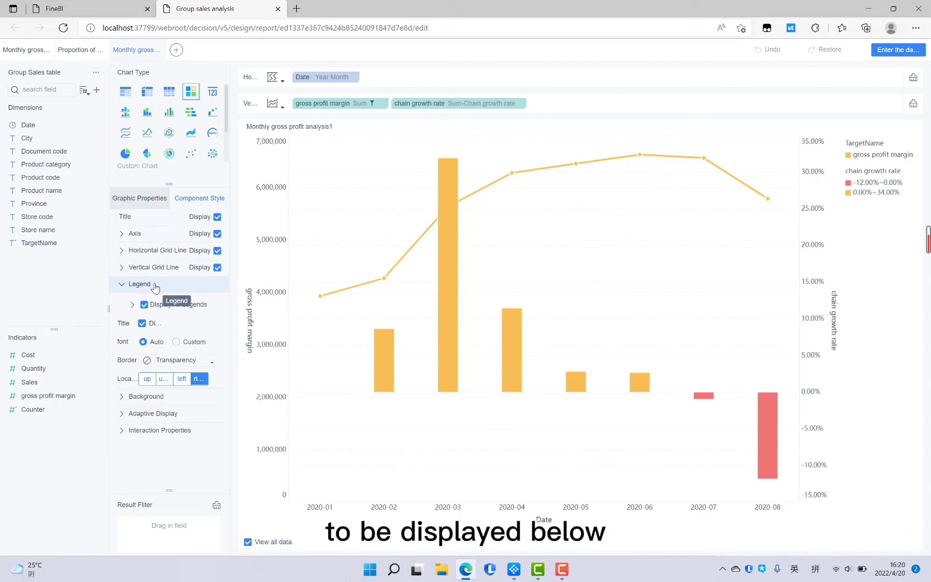
click(162, 380)
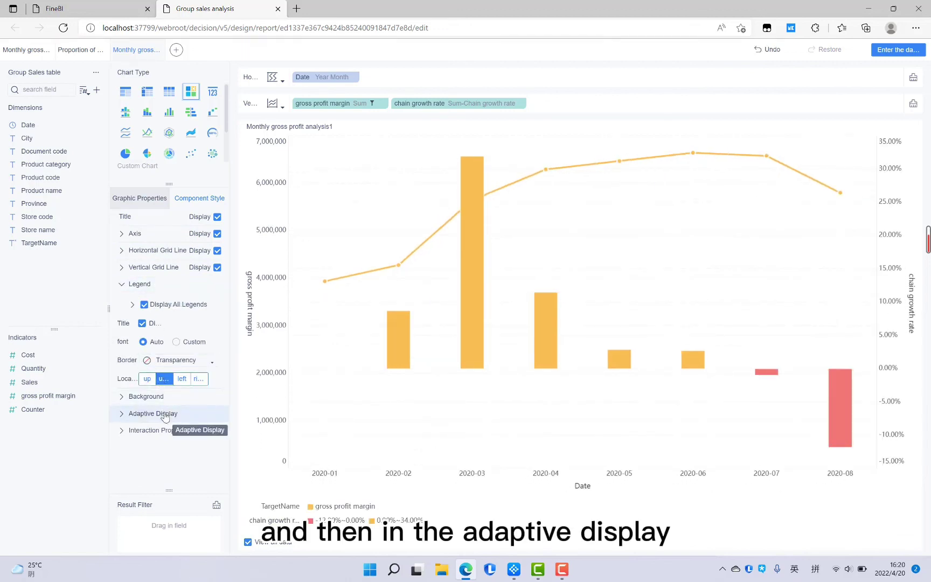
click(165, 414)
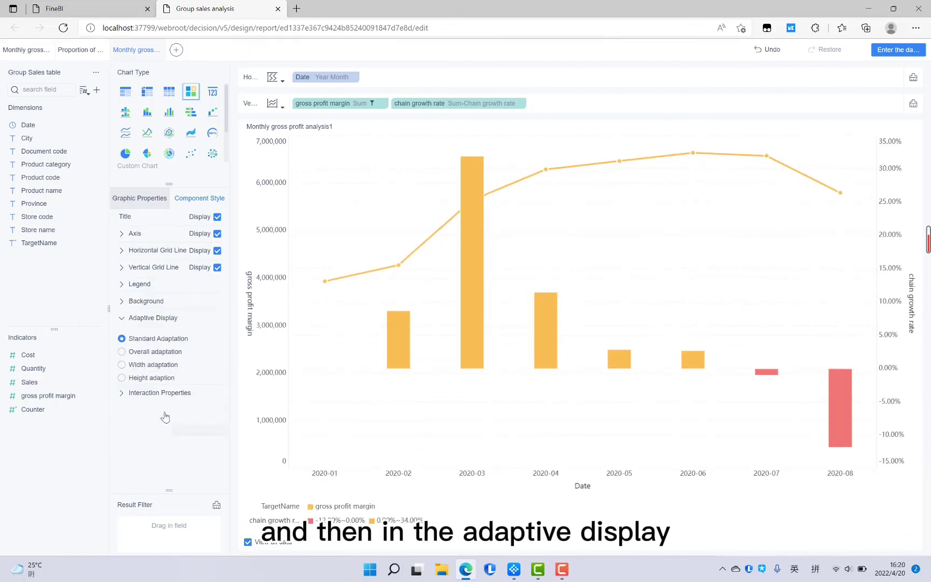
click(147, 354)
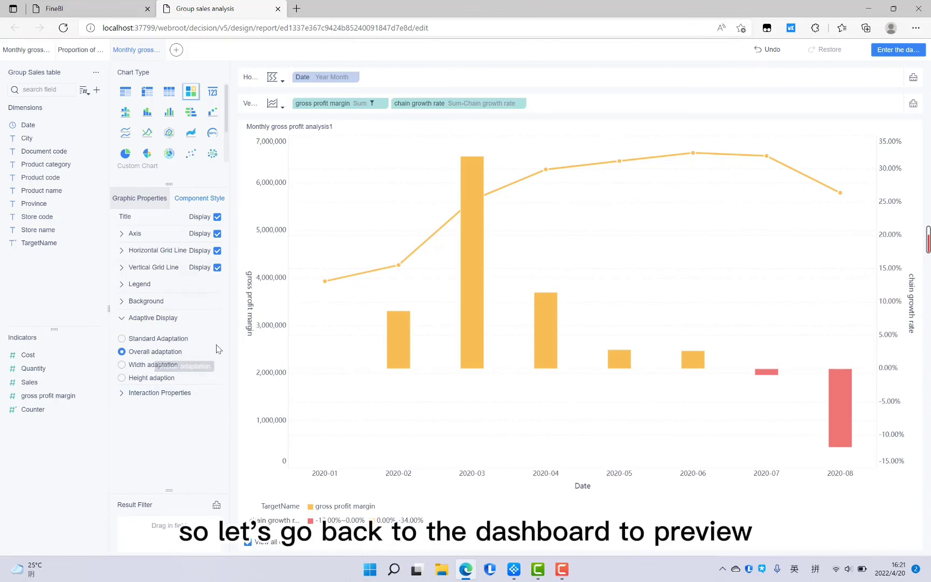
click(897, 50)
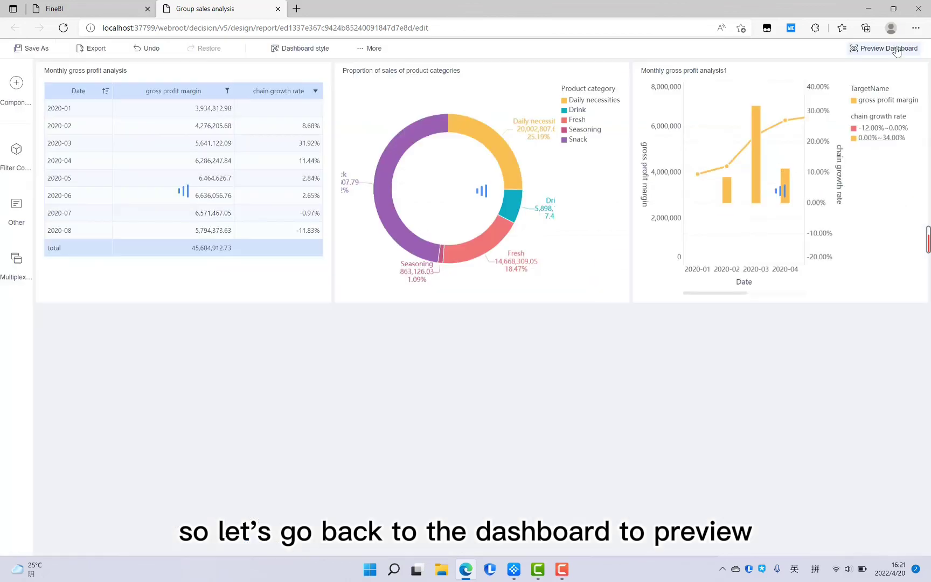